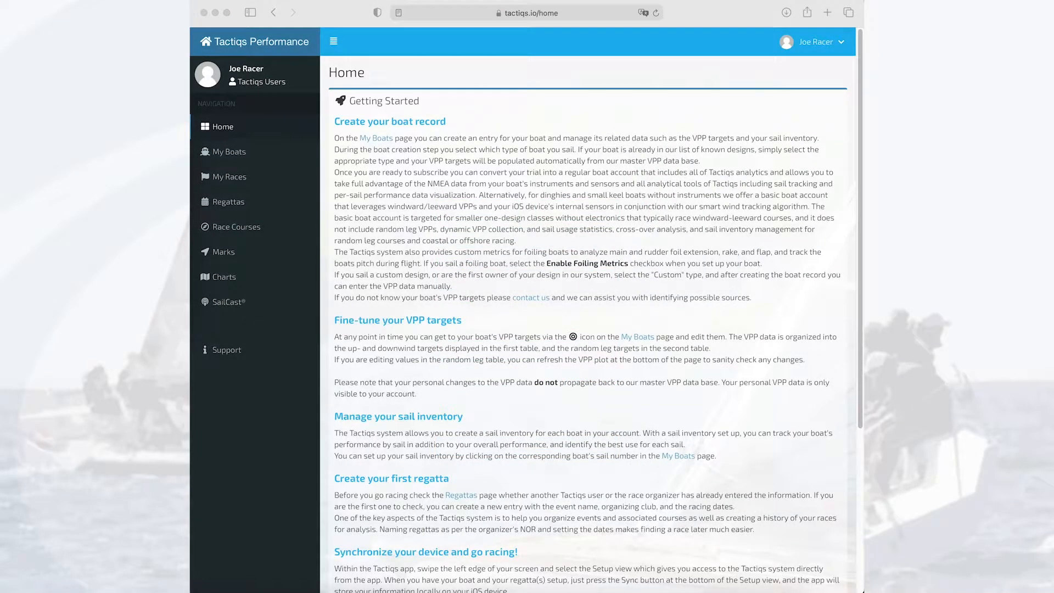
Start a new boat entry on the My Boats page and name the boat Racer.
{"action": "left_click", "coordinate": [331, 7]}
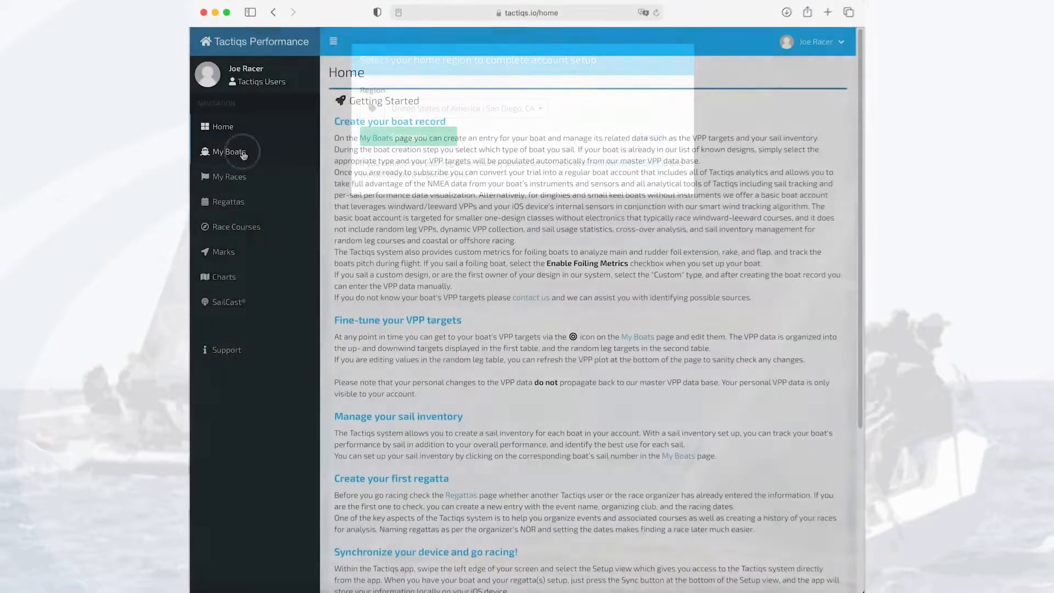
{"action": "left_click", "coordinate": [233, 152]}
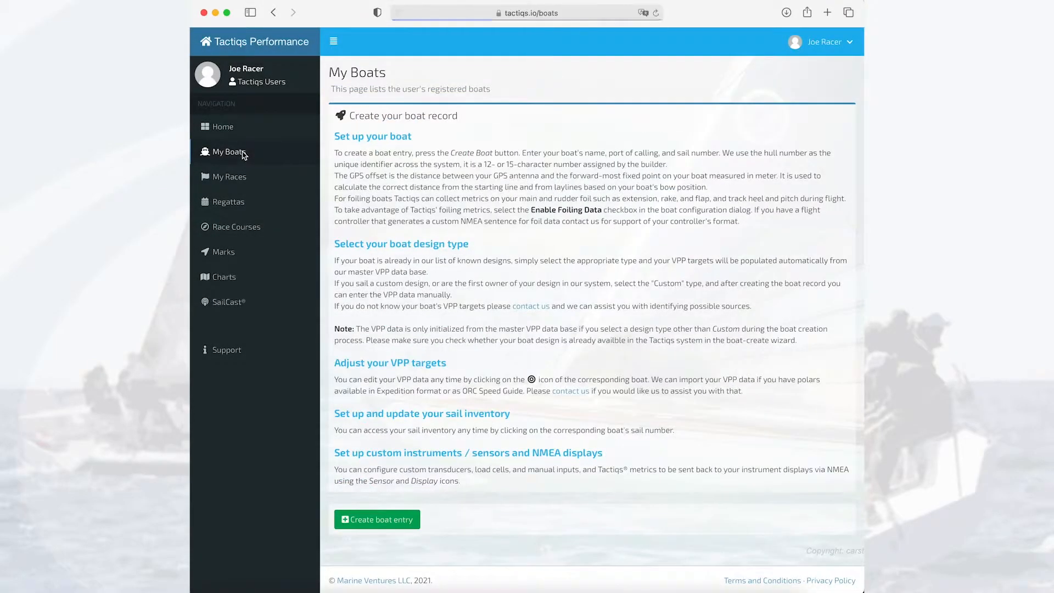
{"action": "left_click", "coordinate": [380, 520]}
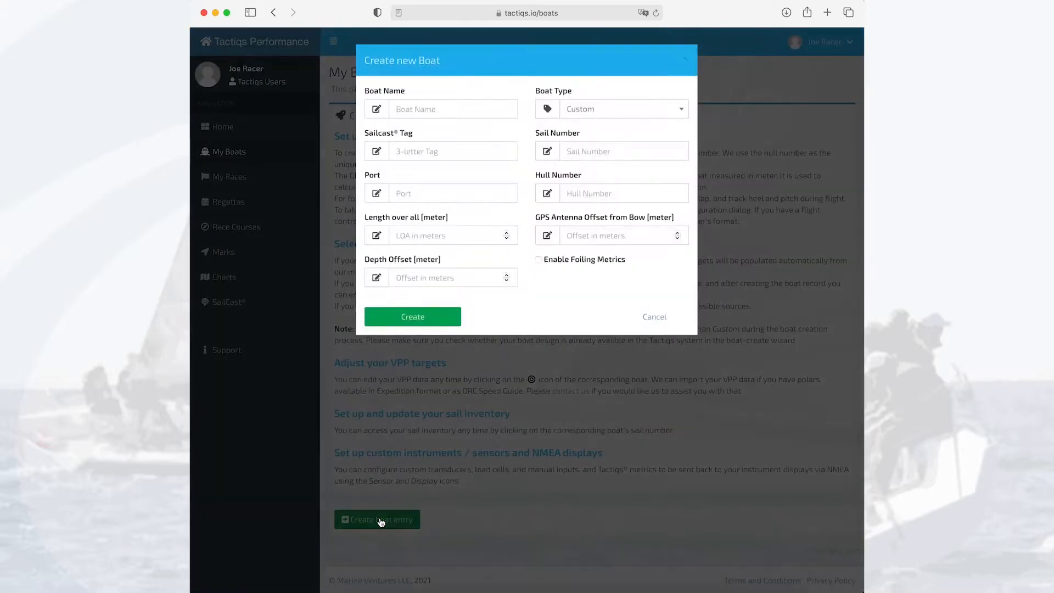
{"action": "left_click", "coordinate": [441, 107]}
{"action": "type", "text": "Racer"}
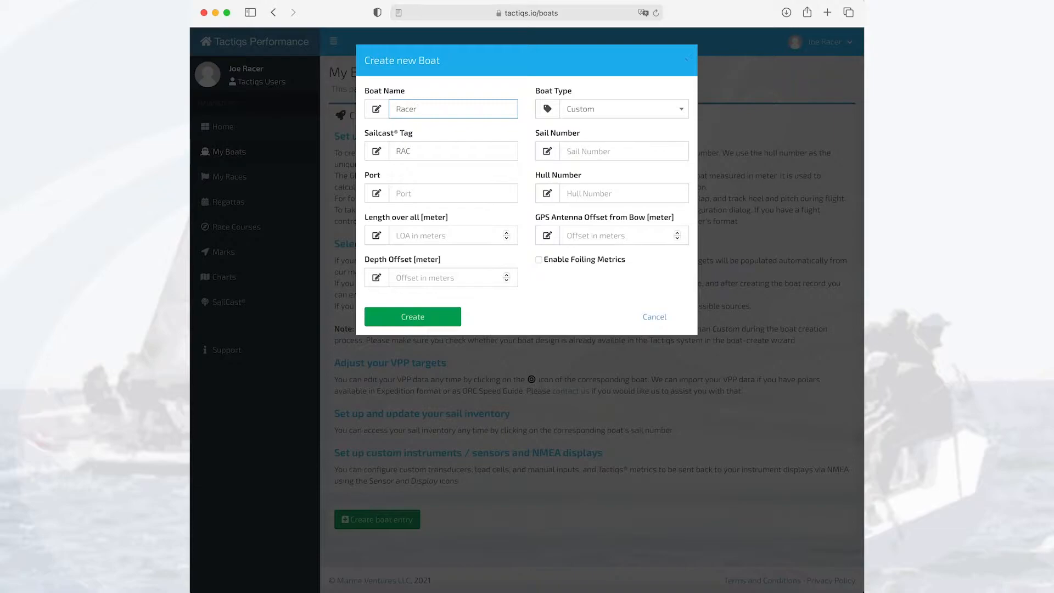
Set the new boat's type to Baltic 42 | One Design.
{"action": "left_click", "coordinate": [611, 108]}
{"action": "scroll", "coordinate": [610, 199], "scroll_direction": "down", "scroll_amount": 2}
{"action": "scroll", "coordinate": [611, 199], "scroll_direction": "down", "scroll_amount": 5}
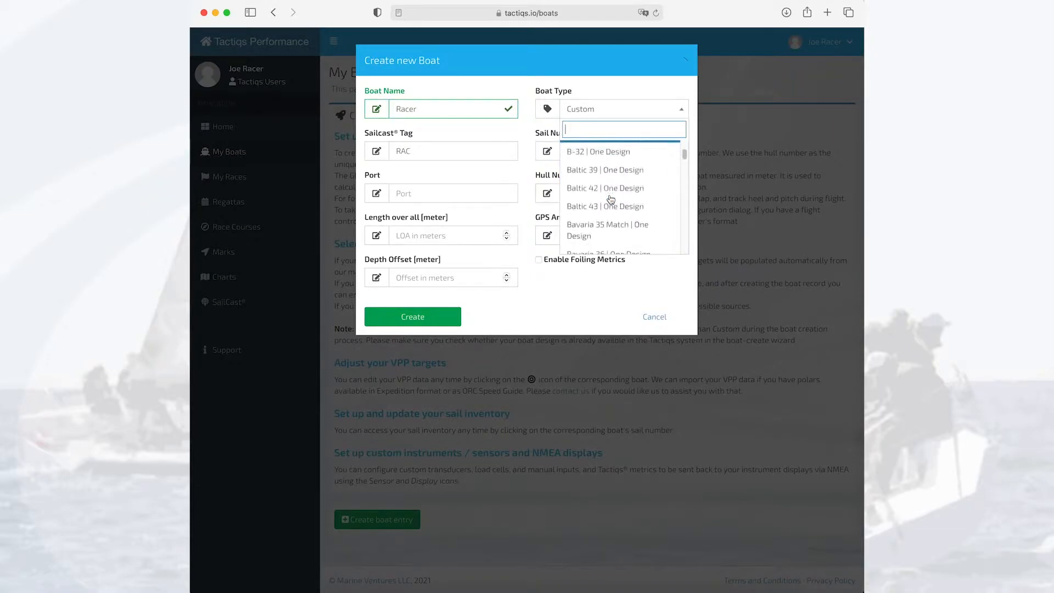
{"action": "left_click", "coordinate": [609, 189]}
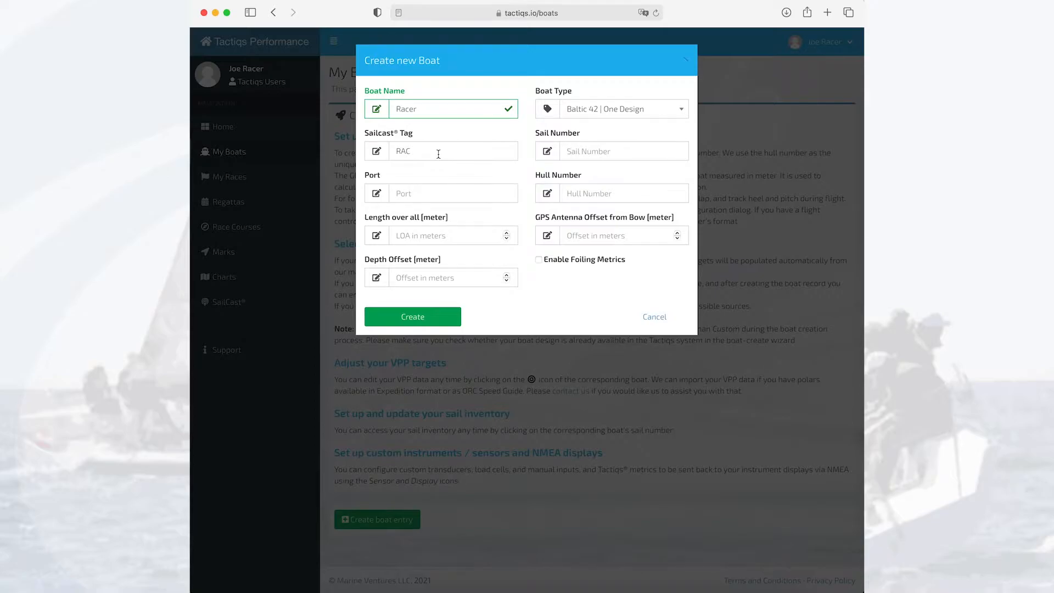
Enter NOR-2754 as the boat's sail number and Oslo as its port.
{"action": "left_click", "coordinate": [438, 154]}
{"action": "left_click", "coordinate": [591, 154]}
{"action": "type", "text": "NOR-2754"}
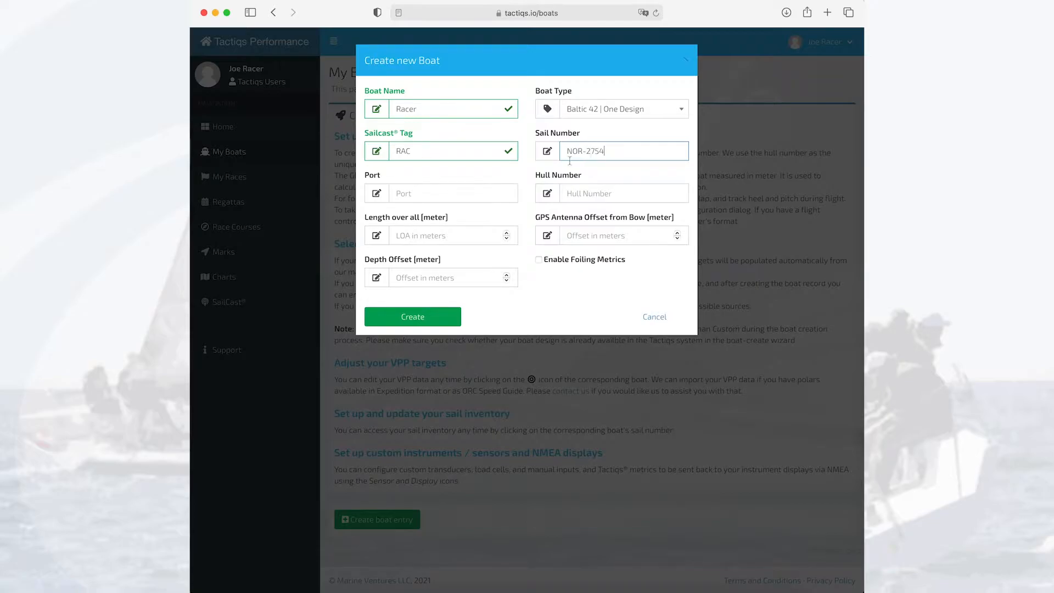
{"action": "left_click", "coordinate": [470, 195]}
{"action": "type", "text": "Oslo"}
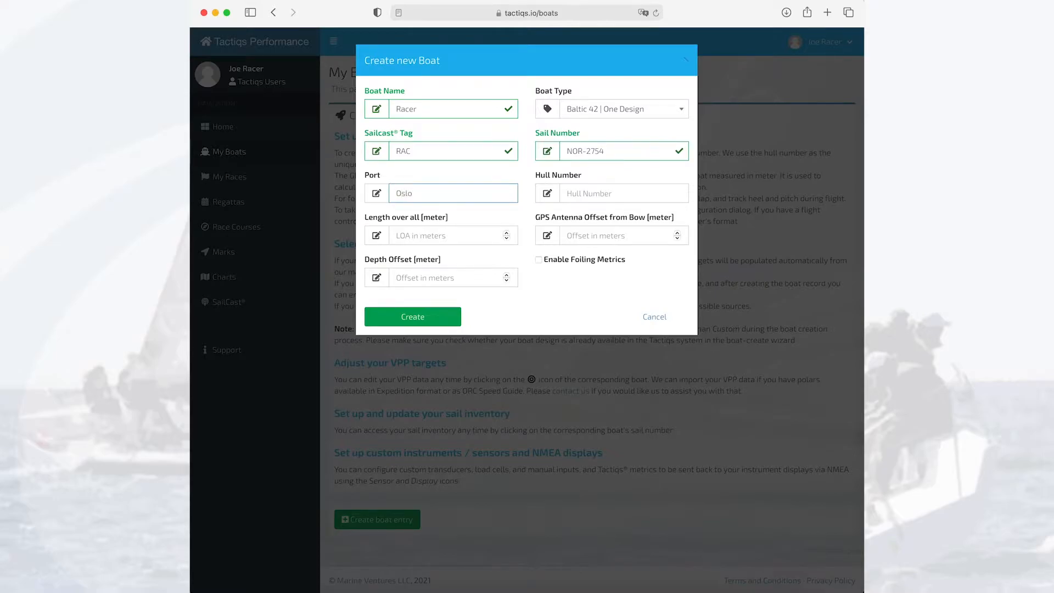
{"action": "left_click", "coordinate": [583, 194]}
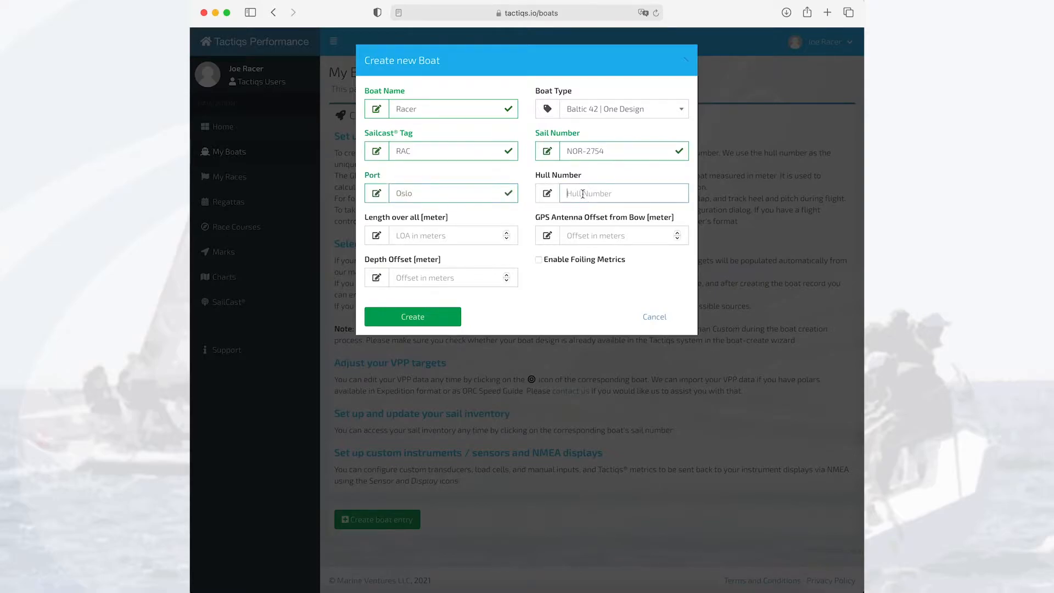
{"action": "type", "text": "MCD-837544992"}
Set the boat's length over all to 12.5 m and its GPS antenna offset from the bow to 12.0 m.
{"action": "left_click", "coordinate": [466, 237]}
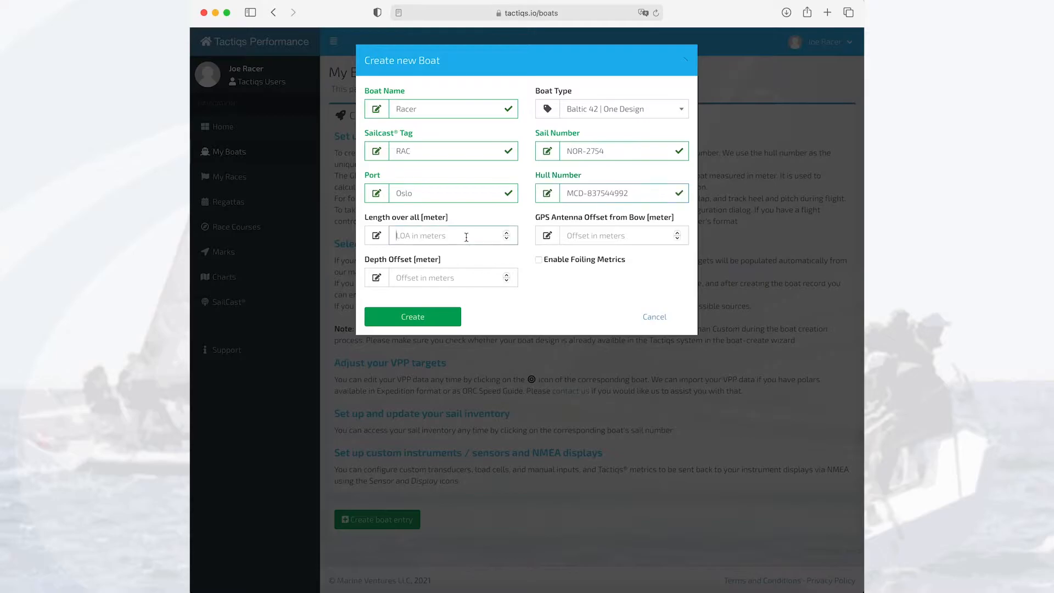
{"action": "type", "text": "12.5"}
{"action": "left_click", "coordinate": [586, 235]}
{"action": "type", "text": "12.0"}
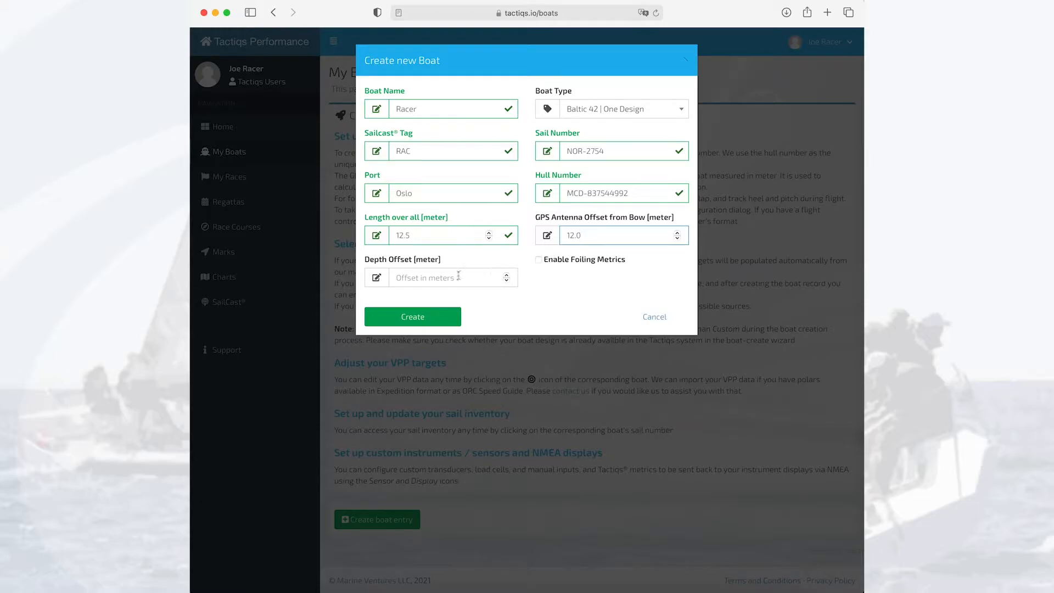
Set the depth offset to 0.0 m and create the boat record.
{"action": "left_click", "coordinate": [450, 280]}
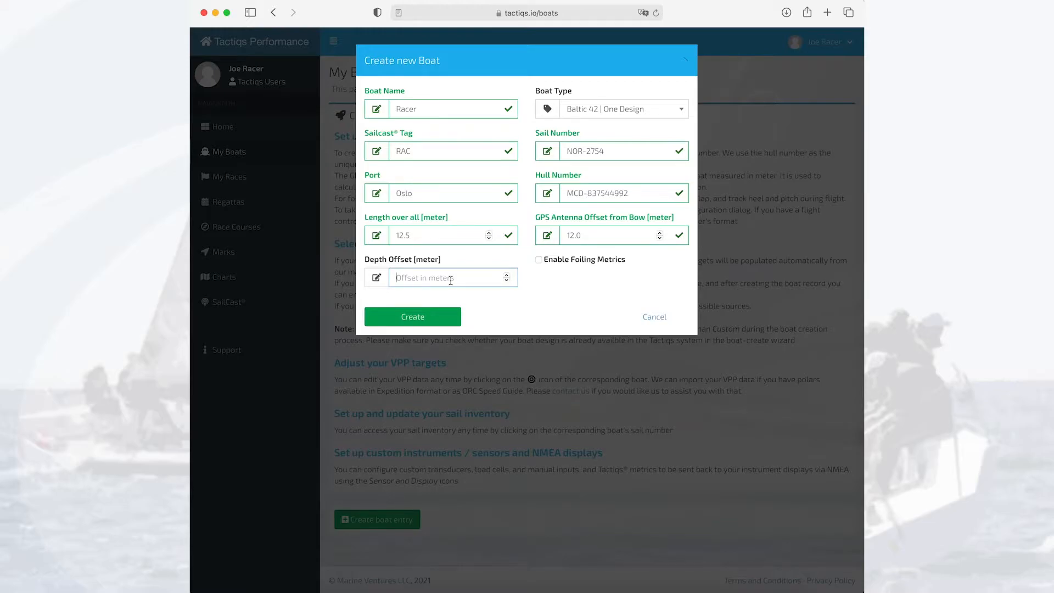
{"action": "type", "text": "0.0"}
{"action": "left_click", "coordinate": [429, 322]}
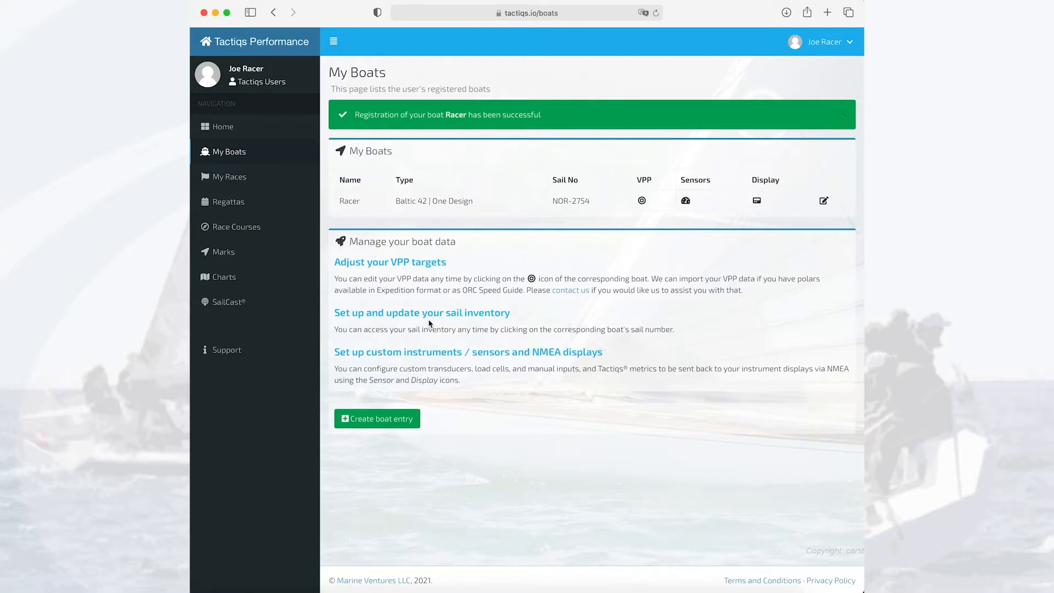
Start a new sail entry in Racer's sail inventory with the sail type Jib 1L (Number 1 light jib).
{"action": "left_click", "coordinate": [570, 205]}
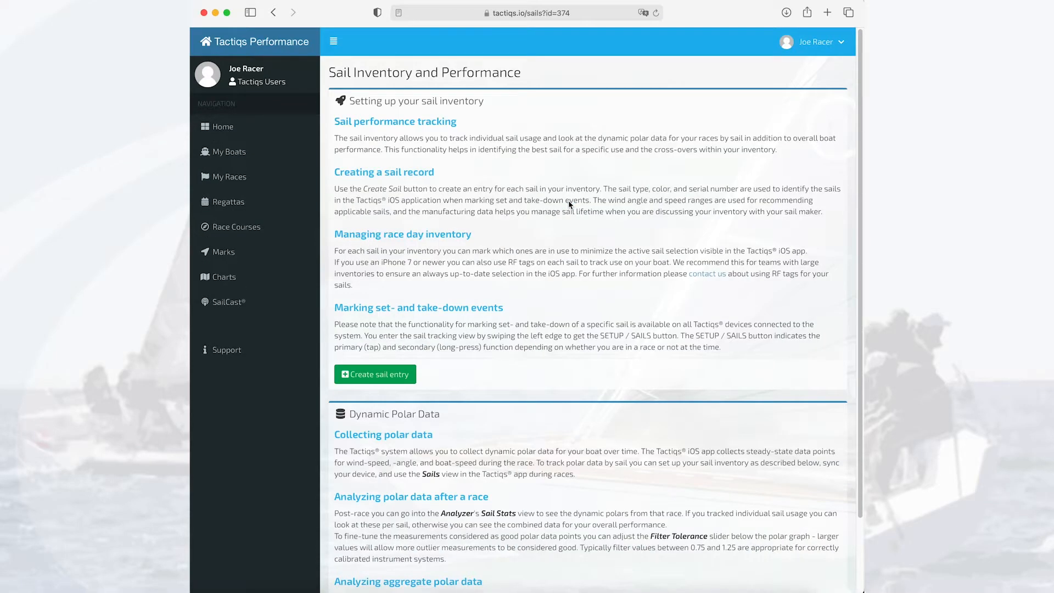
{"action": "left_click", "coordinate": [383, 378]}
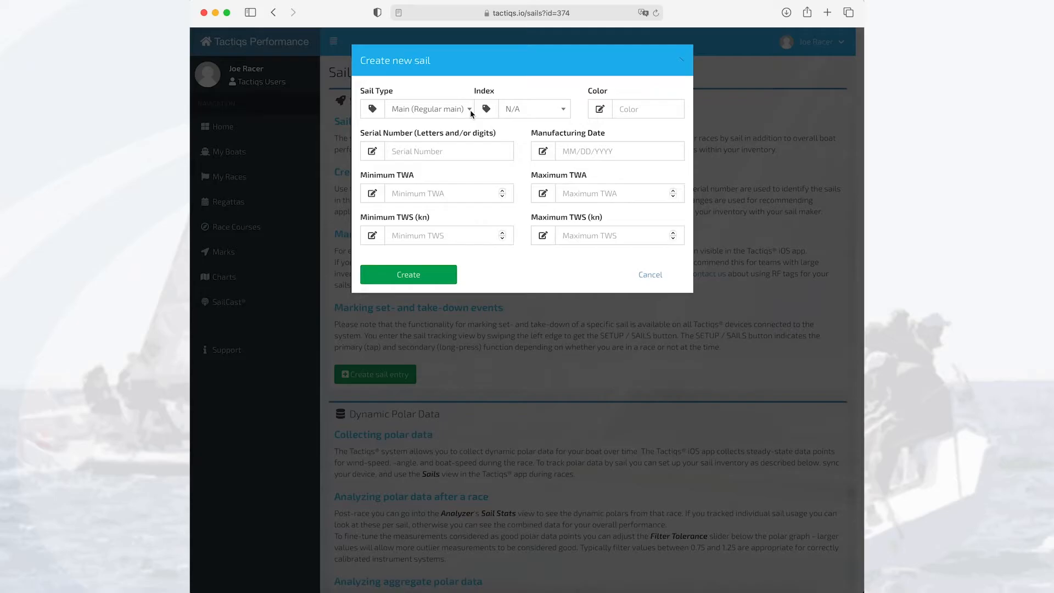
{"action": "left_click", "coordinate": [430, 111]}
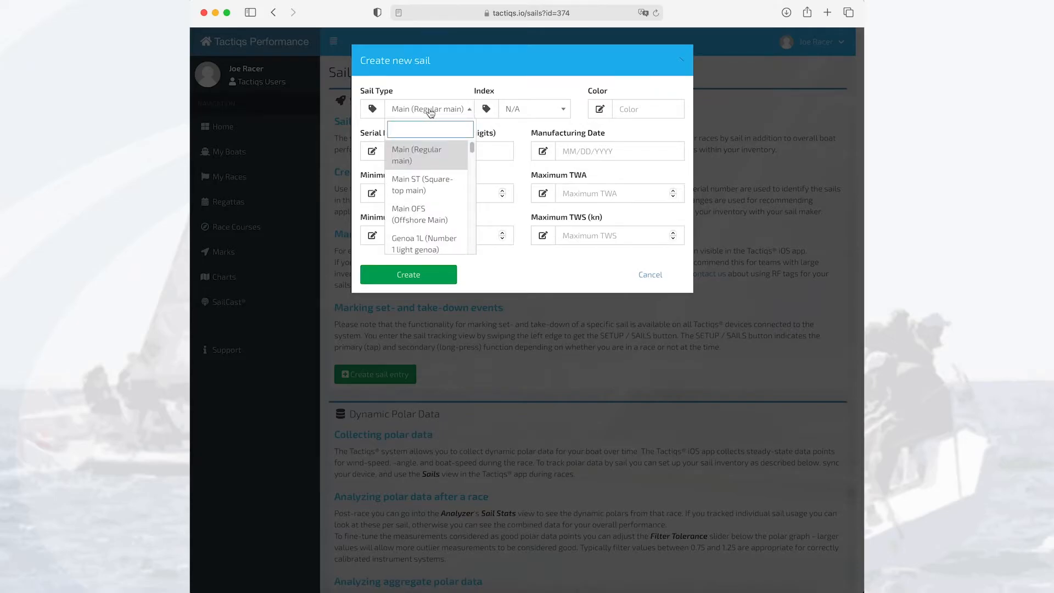
{"action": "scroll", "coordinate": [435, 193], "scroll_direction": "down", "scroll_amount": 3}
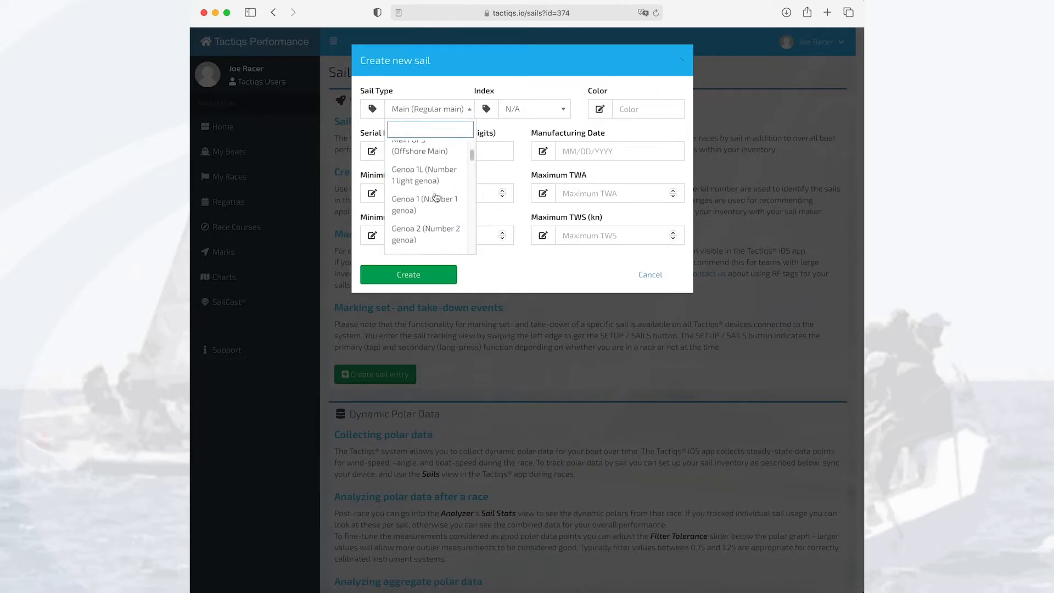
{"action": "scroll", "coordinate": [436, 197], "scroll_direction": "down", "scroll_amount": 2}
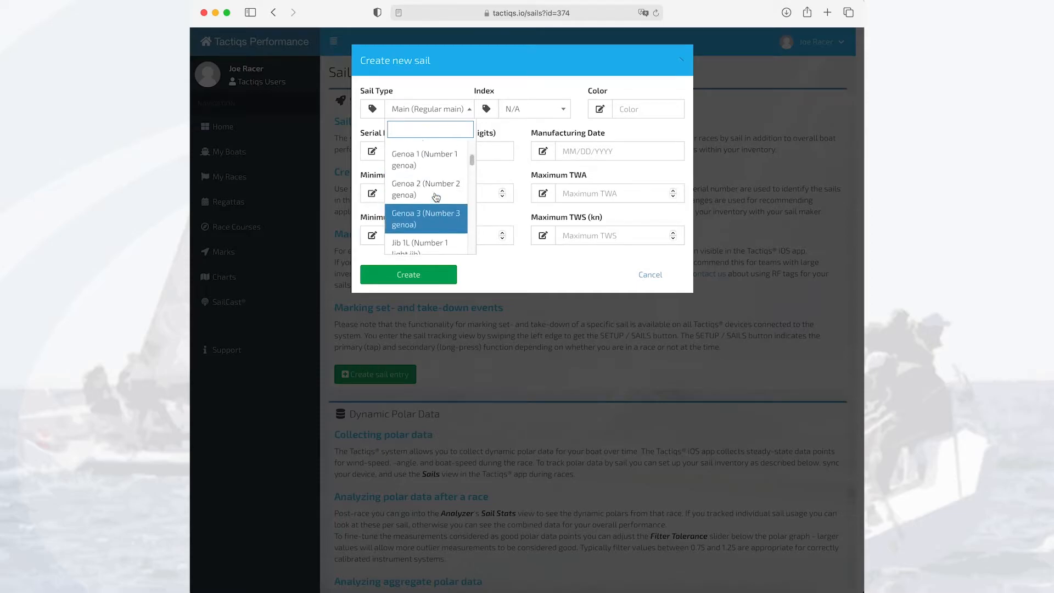
{"action": "left_click", "coordinate": [436, 197]}
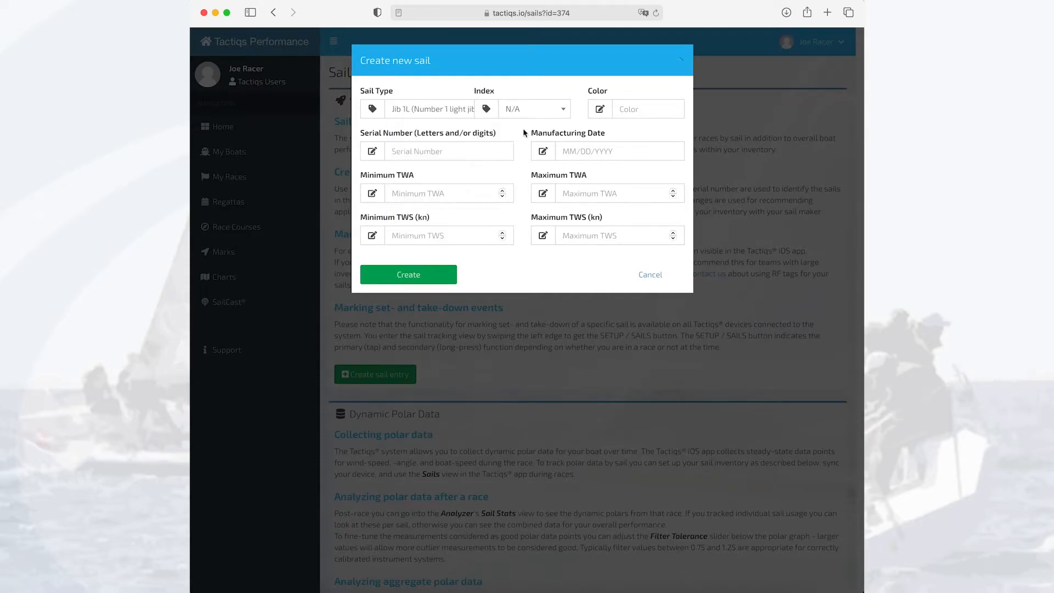
Set the new sail's index to 1 and its color to Gray.
{"action": "left_click", "coordinate": [536, 113]}
{"action": "left_click", "coordinate": [522, 166]}
{"action": "left_click", "coordinate": [634, 109]}
{"action": "type", "text": "Gray"}
Enter OUS-202174524 as the sail's serial number and 01/12/2021 as its manufacturing date.
{"action": "left_click", "coordinate": [462, 152]}
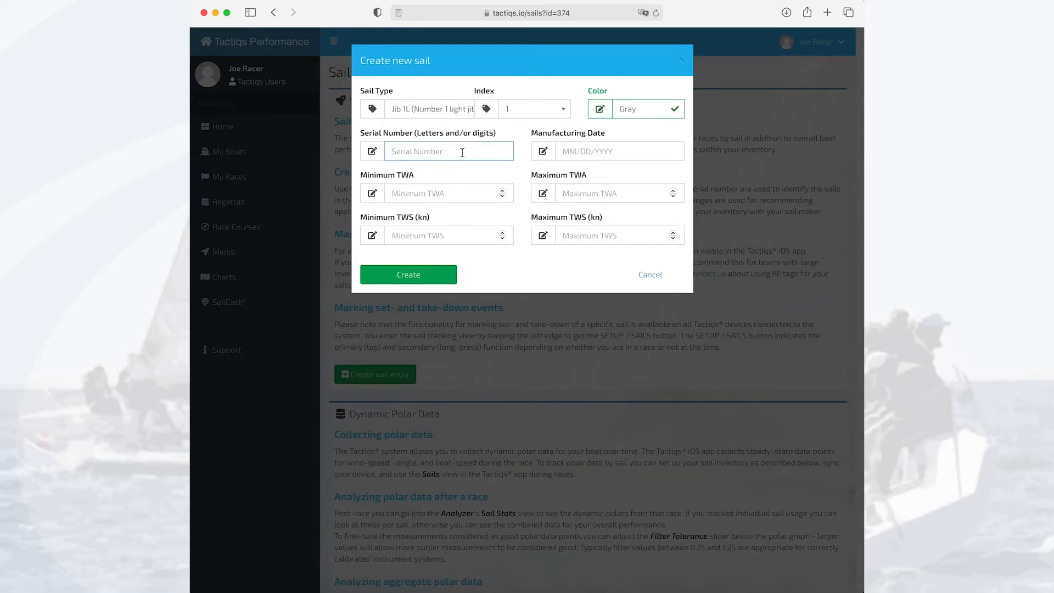
{"action": "type", "text": "OUS-202174524"}
{"action": "left_click", "coordinate": [573, 151]}
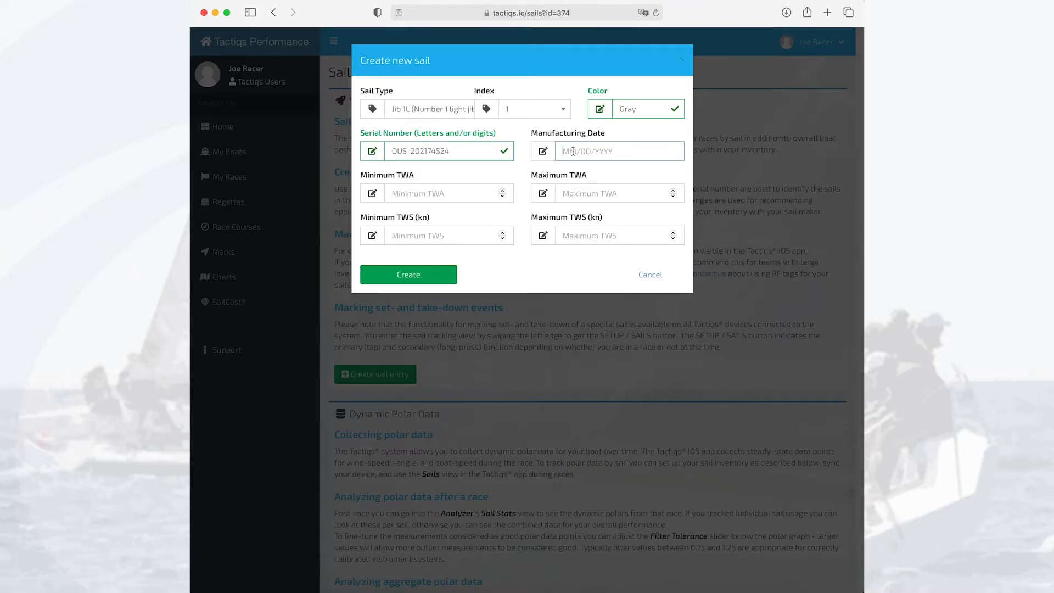
{"action": "type", "text": "0"}
{"action": "type", "text": "/12/2021"}
Set the sail's true wind angle range to a minimum of 0 and a maximum of 90.
{"action": "left_click", "coordinate": [476, 195]}
{"action": "type", "text": "0"}
{"action": "key", "text": "Tab"}
{"action": "type", "text": "90"}
Set the sail's true wind speed range to 2 to 10 kn and create the sail.
{"action": "left_click", "coordinate": [457, 236]}
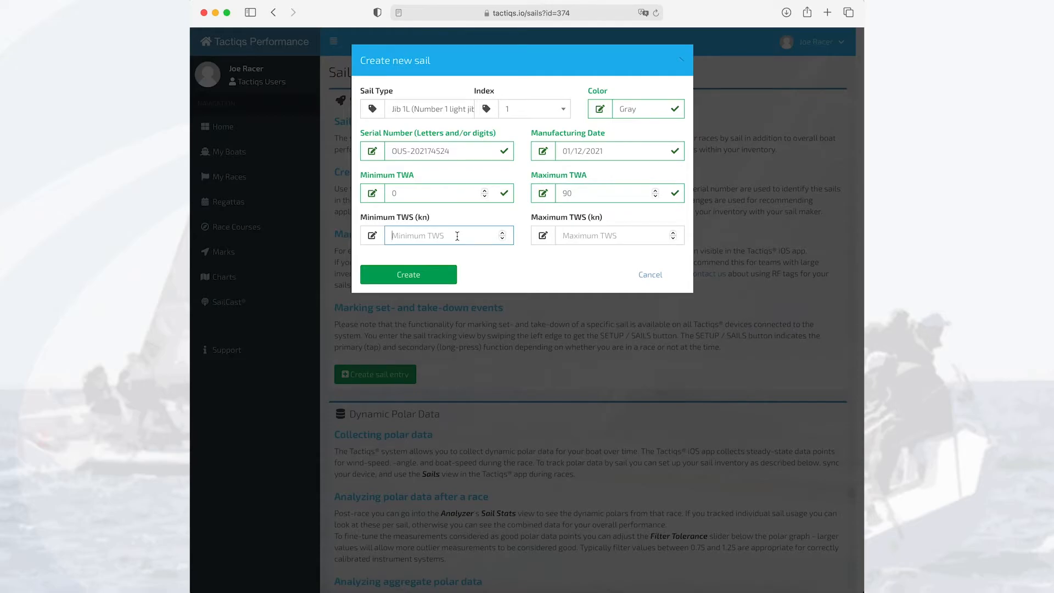
{"action": "type", "text": "2"}
{"action": "left_click", "coordinate": [577, 235]}
{"action": "type", "text": "10"}
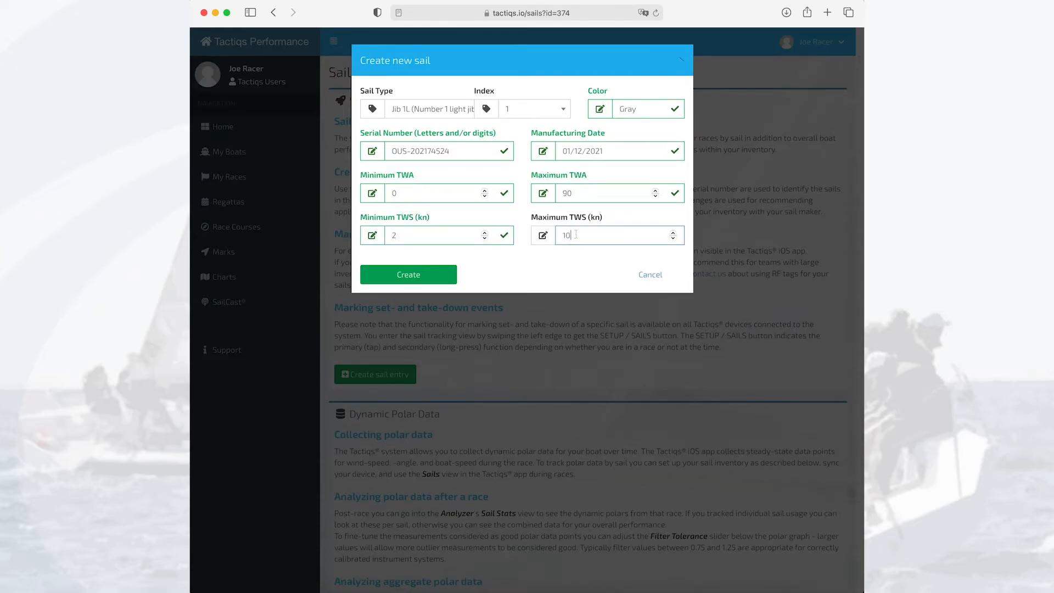
{"action": "left_click", "coordinate": [439, 273]}
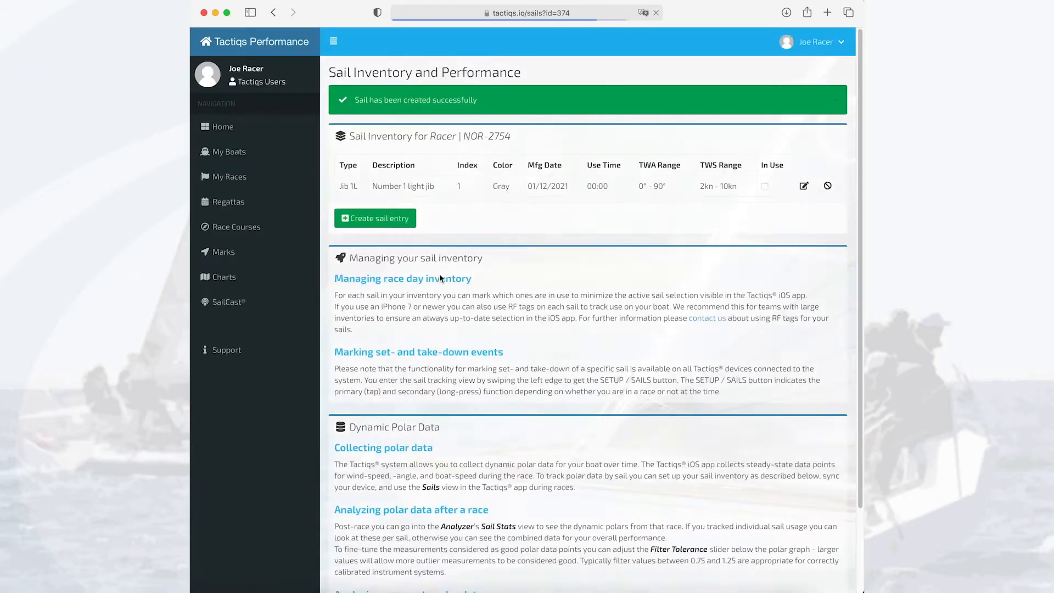
Open the VPP data of the boat Racer and expand the optional heel and pitch target values.
{"action": "left_click", "coordinate": [242, 157]}
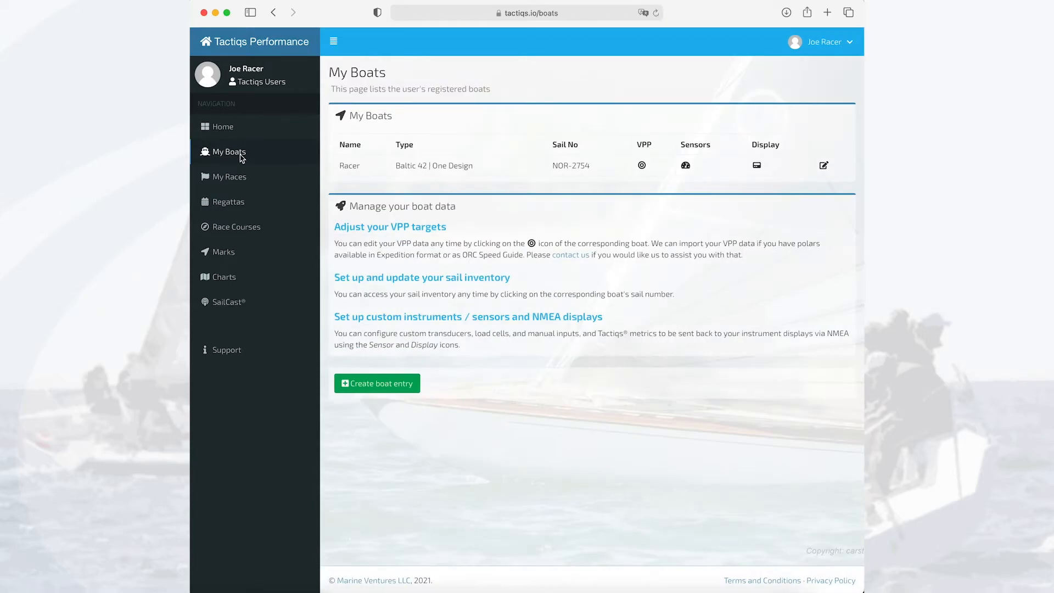
{"action": "left_click", "coordinate": [642, 166]}
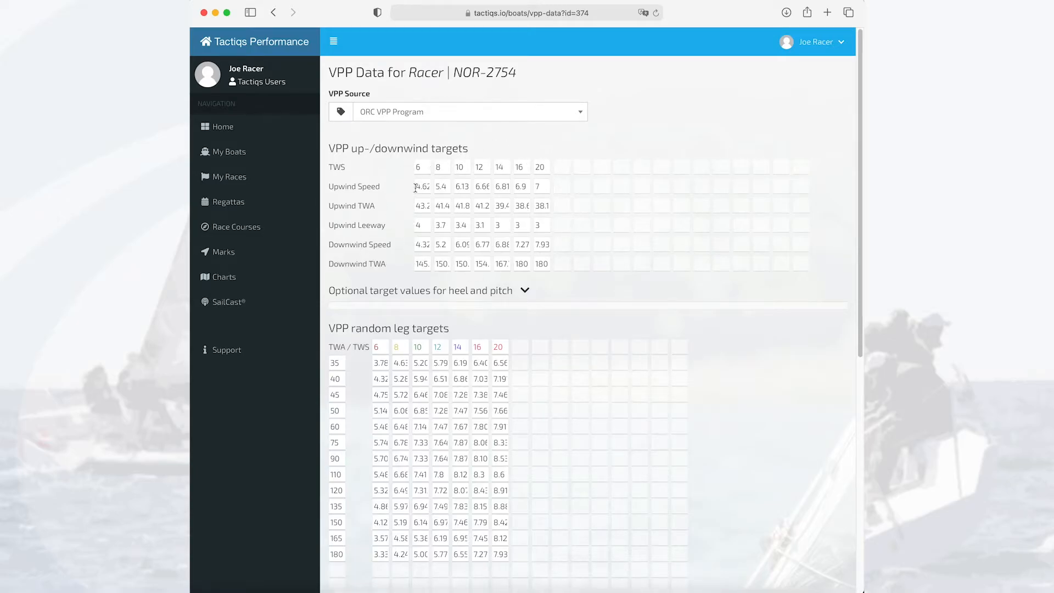
{"action": "left_click", "coordinate": [524, 290]}
Review the heel and pitch fields, the random leg targets and the random leg boat speed plot.
{"action": "scroll", "coordinate": [631, 299], "scroll_direction": "down", "scroll_amount": 2}
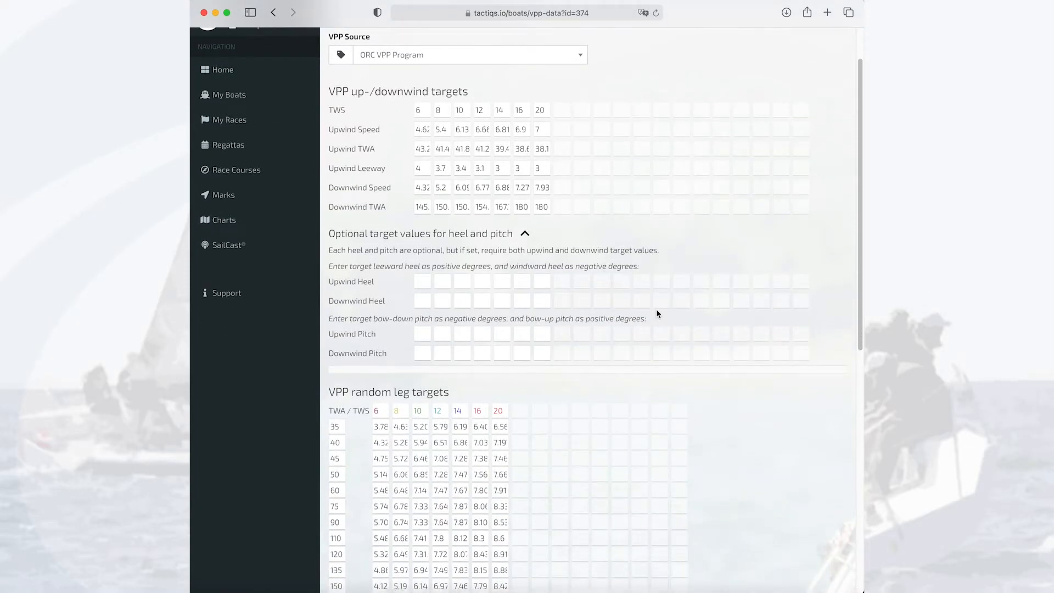
{"action": "scroll", "coordinate": [656, 311], "scroll_direction": "down", "scroll_amount": 1}
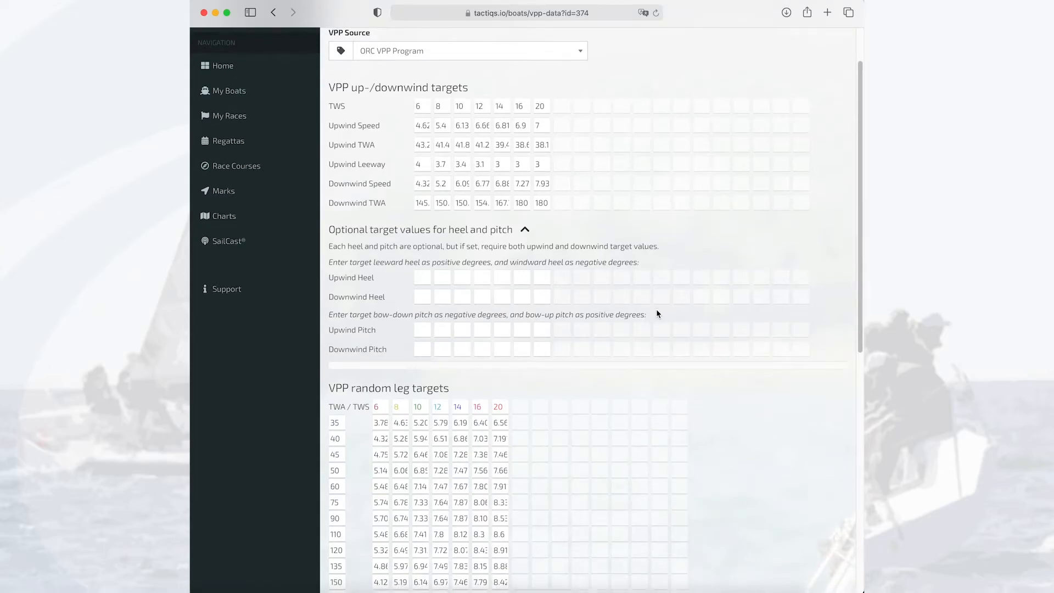
{"action": "scroll", "coordinate": [656, 310], "scroll_direction": "down", "scroll_amount": 1}
{"action": "scroll", "coordinate": [656, 313], "scroll_direction": "down", "scroll_amount": 5}
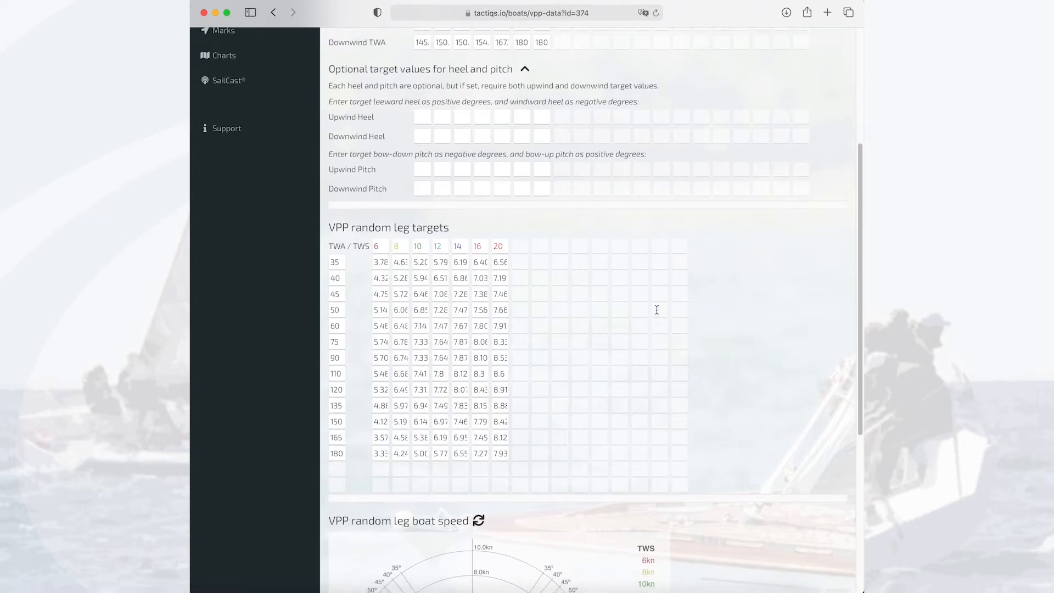
{"action": "scroll", "coordinate": [656, 310], "scroll_direction": "down", "scroll_amount": 3}
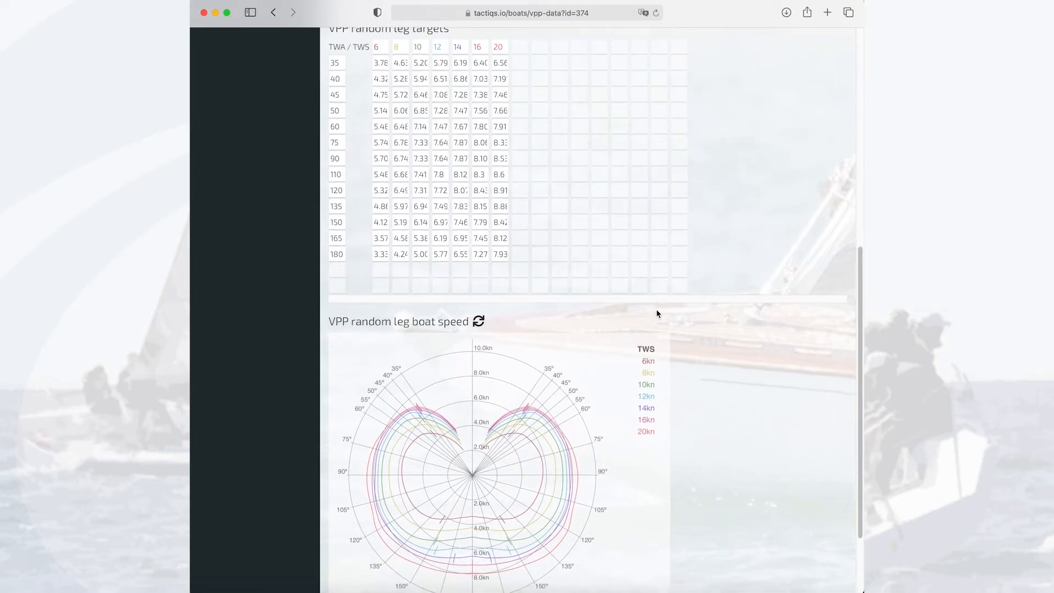
{"action": "scroll", "coordinate": [656, 313], "scroll_direction": "up", "scroll_amount": 1}
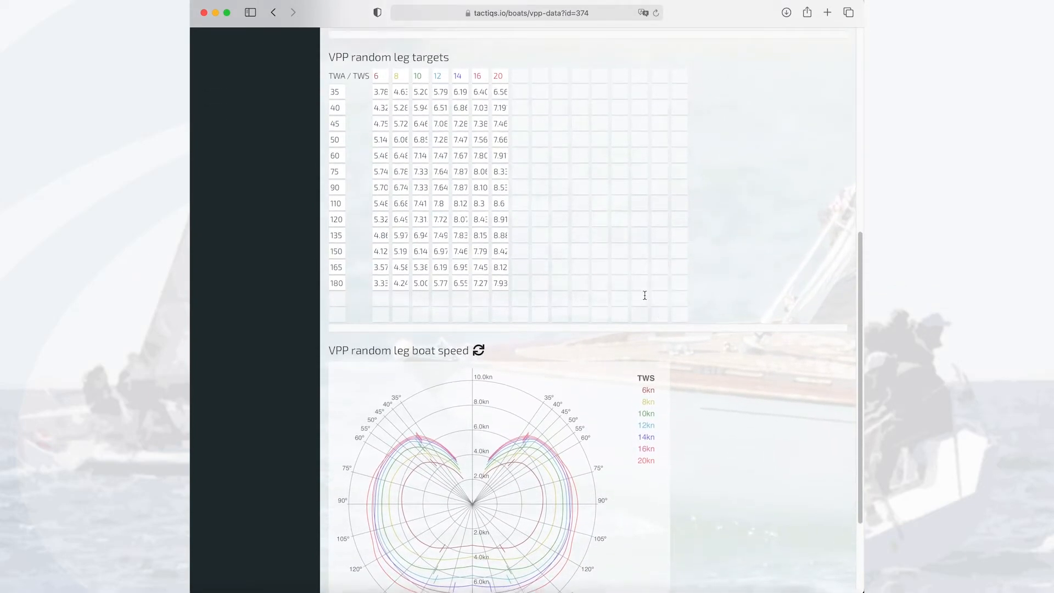
{"action": "scroll", "coordinate": [618, 348], "scroll_direction": "down", "scroll_amount": 2}
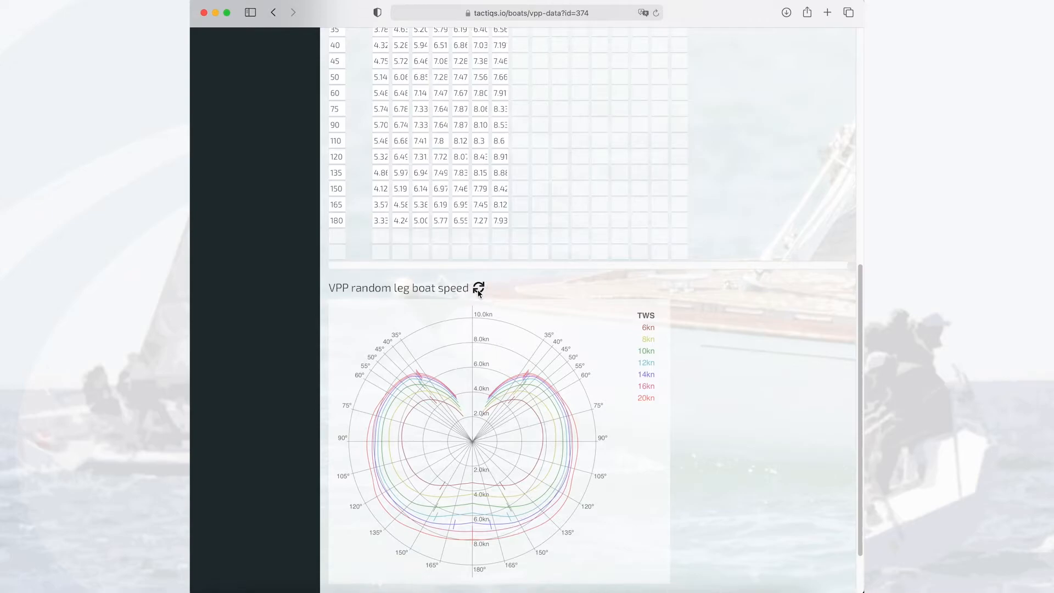
{"action": "scroll", "coordinate": [701, 465], "scroll_direction": "down", "scroll_amount": 3}
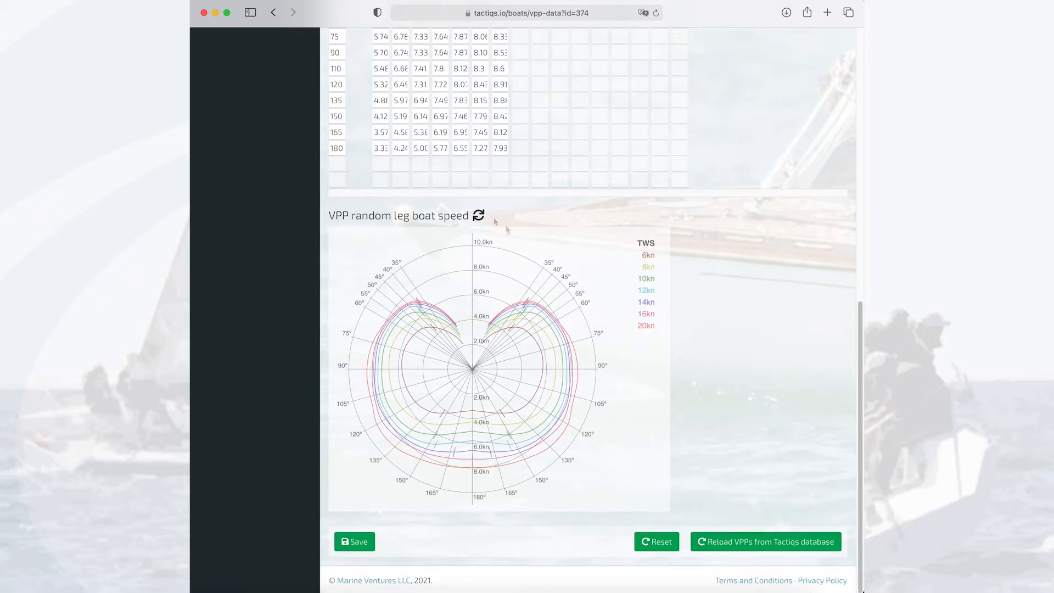
Return to the boat list and open the sensor settings of the boat Racer.
{"action": "left_click", "coordinate": [276, 12]}
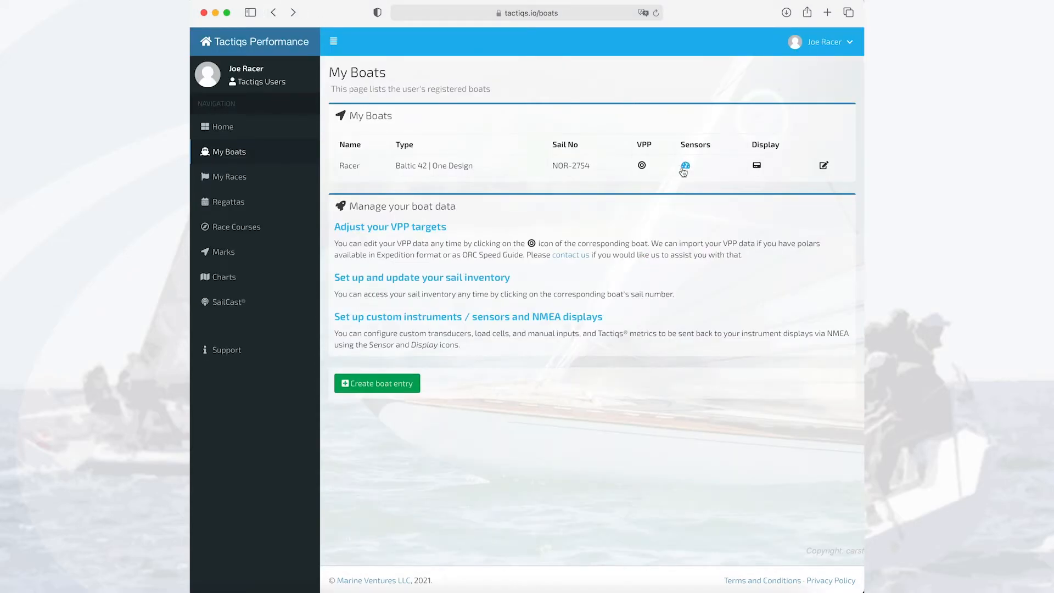
{"action": "left_click", "coordinate": [685, 166]}
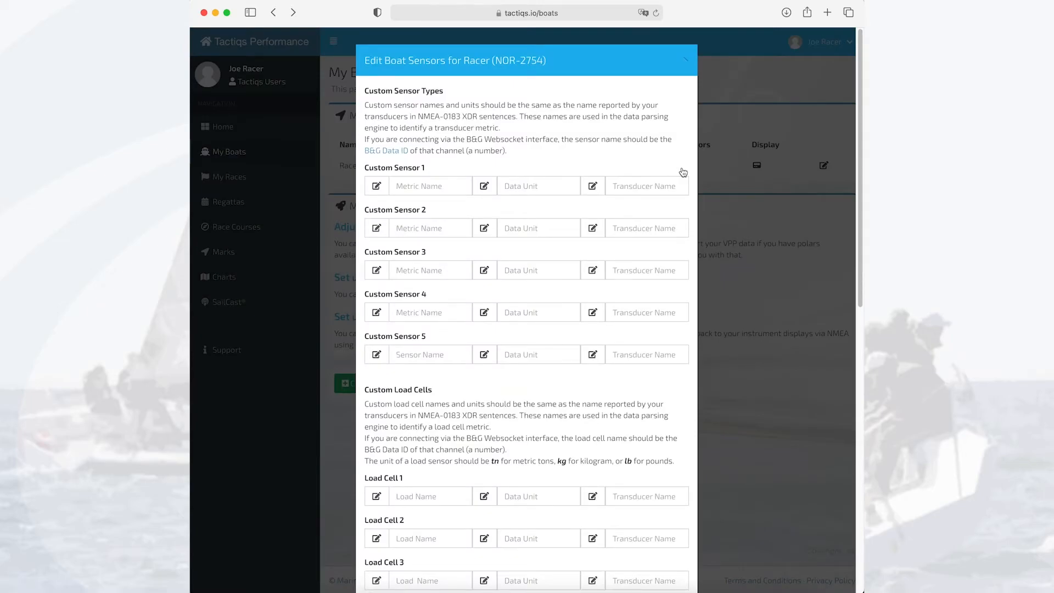
Examine the metric name, data unit and transducer name fields of Custom Sensor 1 and the list of B&G Data IDs.
{"action": "left_click", "coordinate": [416, 187]}
{"action": "left_click", "coordinate": [527, 186]}
{"action": "left_click", "coordinate": [631, 185]}
{"action": "left_click", "coordinate": [395, 152]}
{"action": "scroll", "coordinate": [436, 214], "scroll_direction": "down", "scroll_amount": 5}
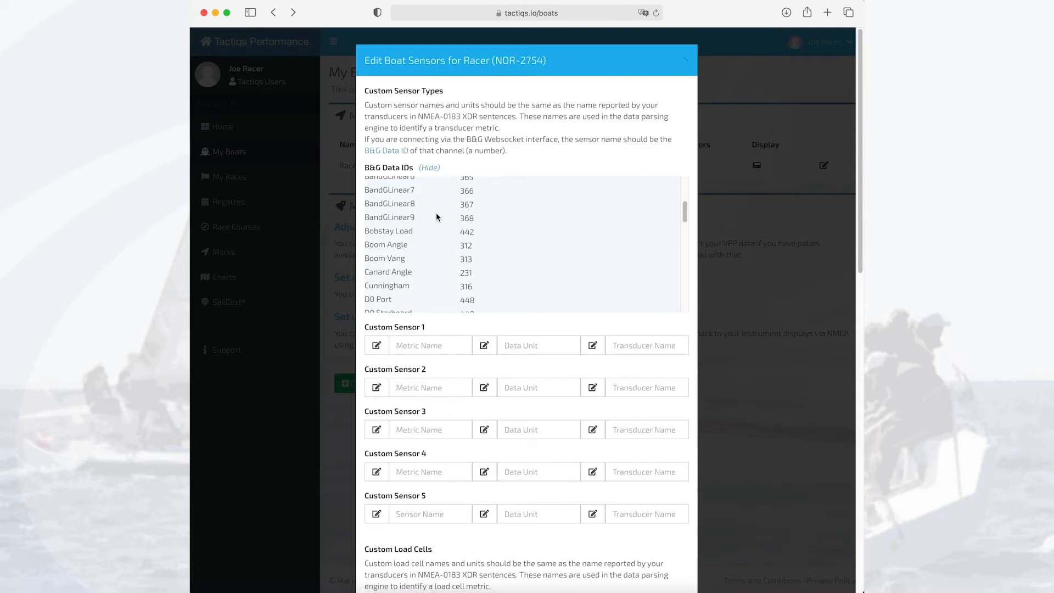
Review the custom load cell and manually entered metric fields, and close the sensor settings without saving.
{"action": "scroll", "coordinate": [508, 395], "scroll_direction": "down", "scroll_amount": 10}
{"action": "scroll", "coordinate": [527, 432], "scroll_direction": "down", "scroll_amount": 5}
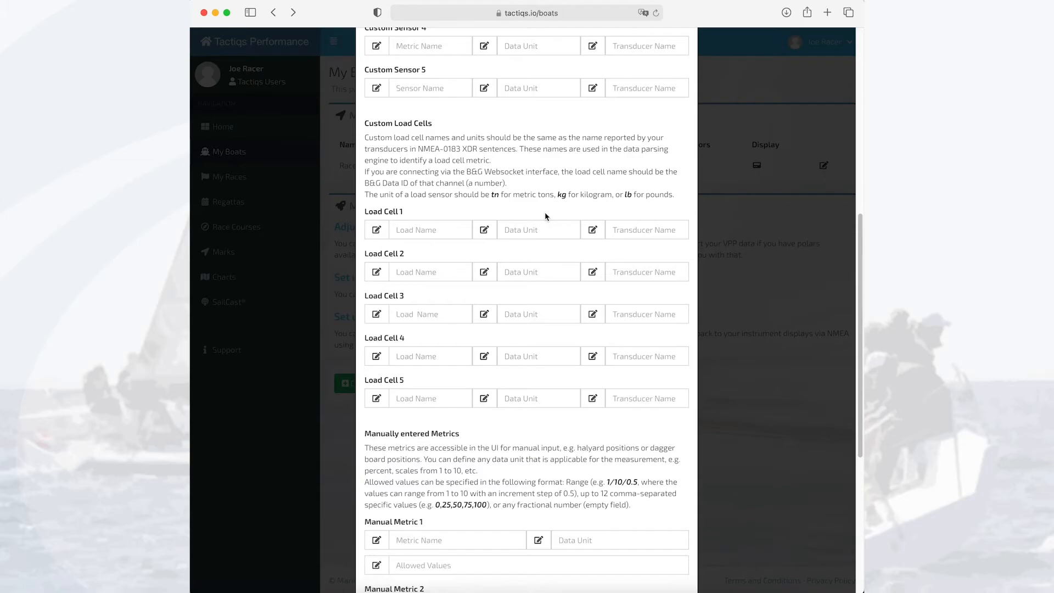
{"action": "scroll", "coordinate": [544, 216], "scroll_direction": "down", "scroll_amount": 6}
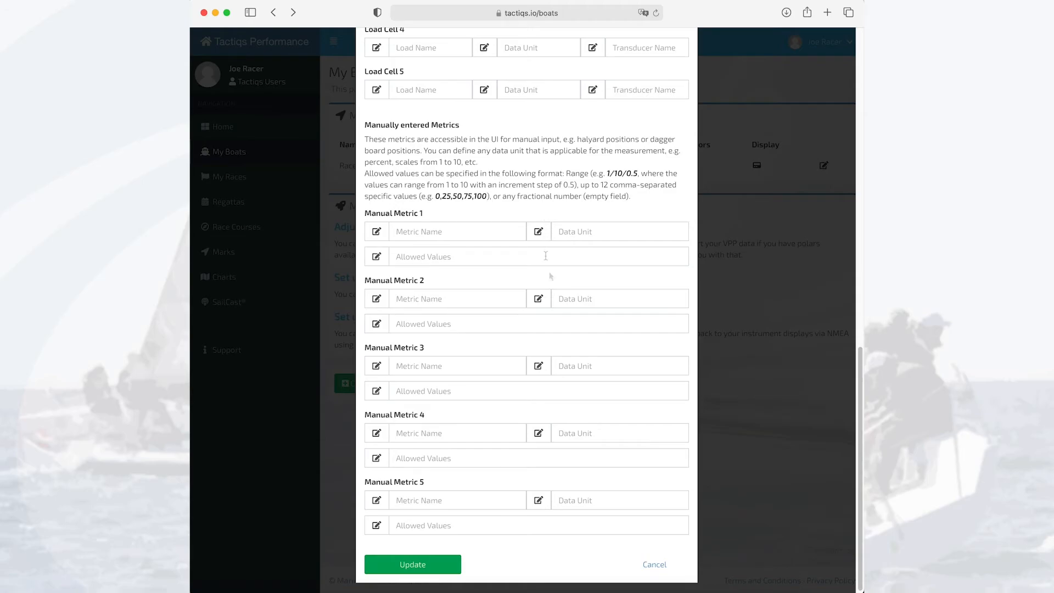
{"action": "left_click", "coordinate": [658, 566]}
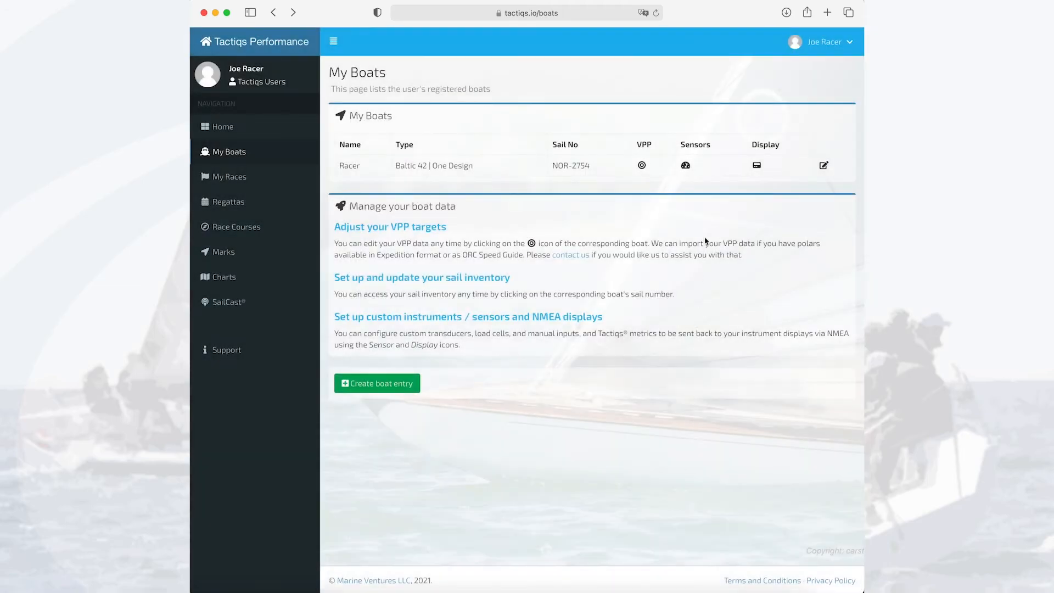
Open the NMEA display data of the boat Racer and assign Speed Performance to Tactiqs Performance Metric 1.
{"action": "left_click", "coordinate": [757, 168]}
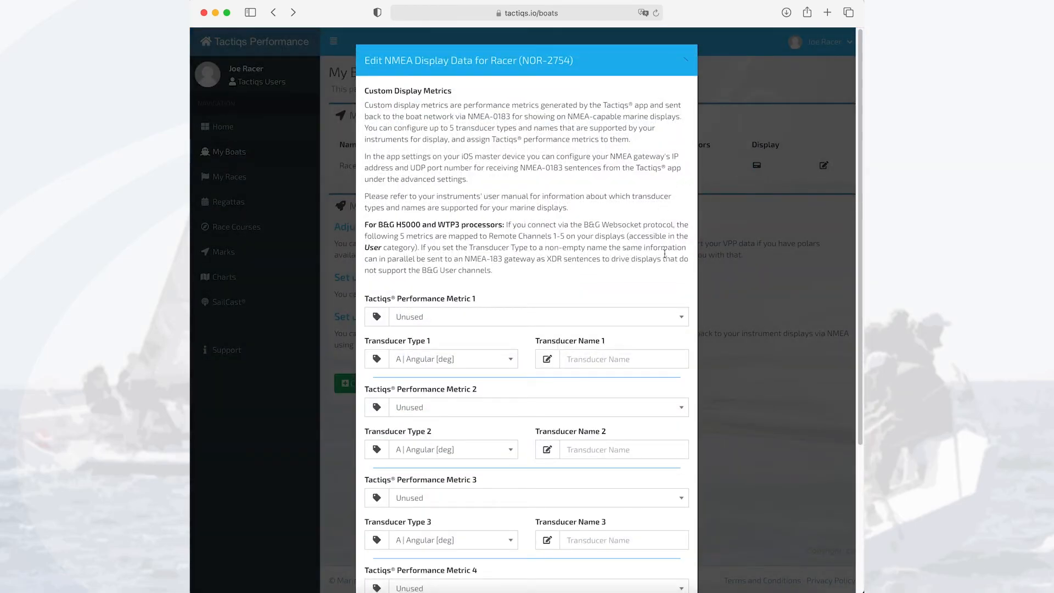
{"action": "scroll", "coordinate": [664, 254], "scroll_direction": "down", "scroll_amount": 5}
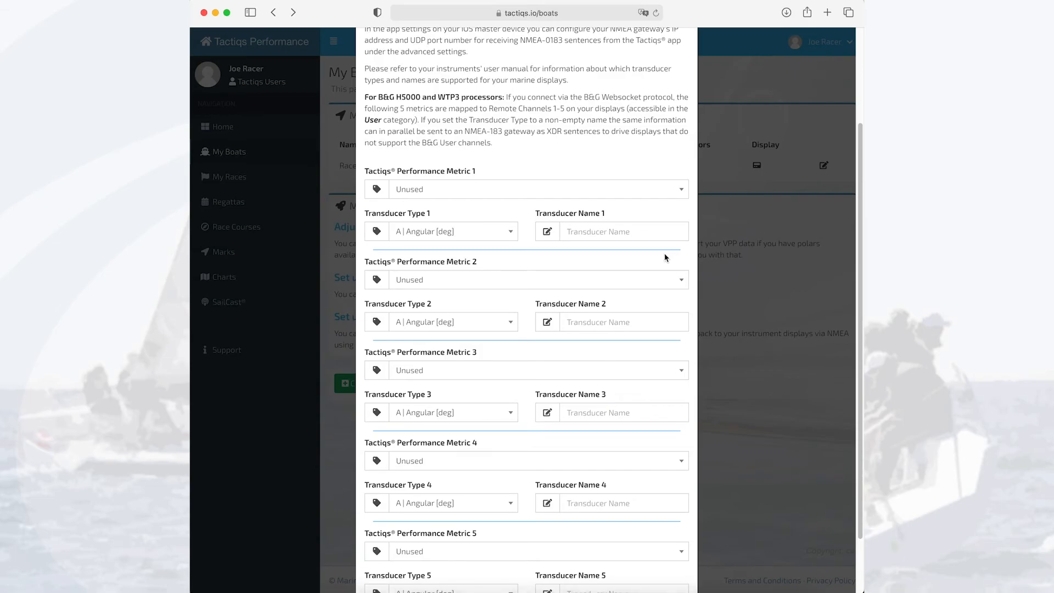
{"action": "left_click", "coordinate": [603, 189]}
{"action": "scroll", "coordinate": [560, 274], "scroll_direction": "down", "scroll_amount": 3}
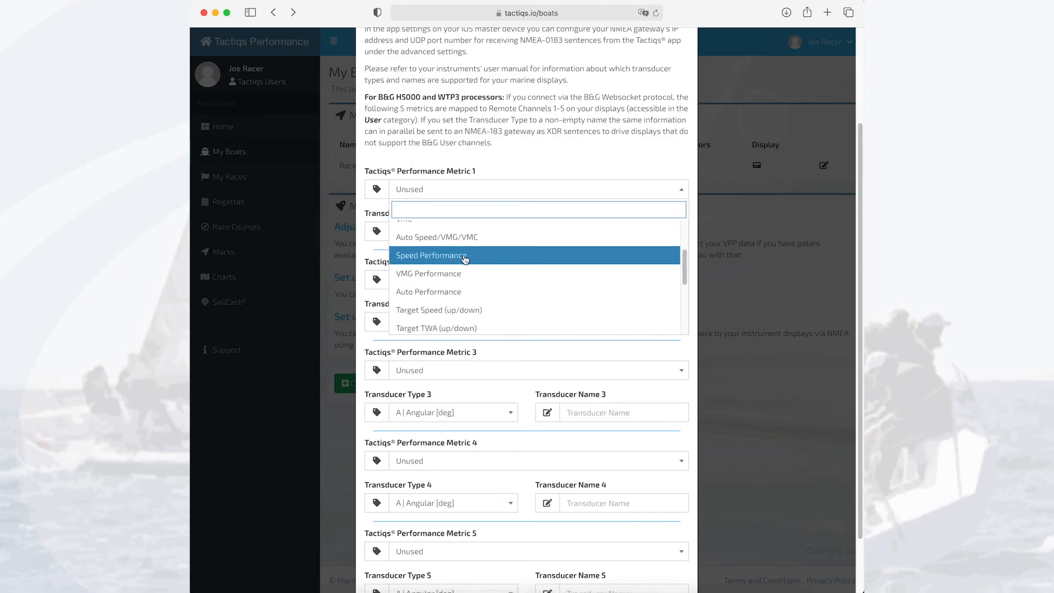
{"action": "left_click", "coordinate": [465, 256]}
Set Transducer Type 1 to H | Humidity [%] and Transducer Name 1 to SPERF, and save the display data.
{"action": "left_click", "coordinate": [491, 231]}
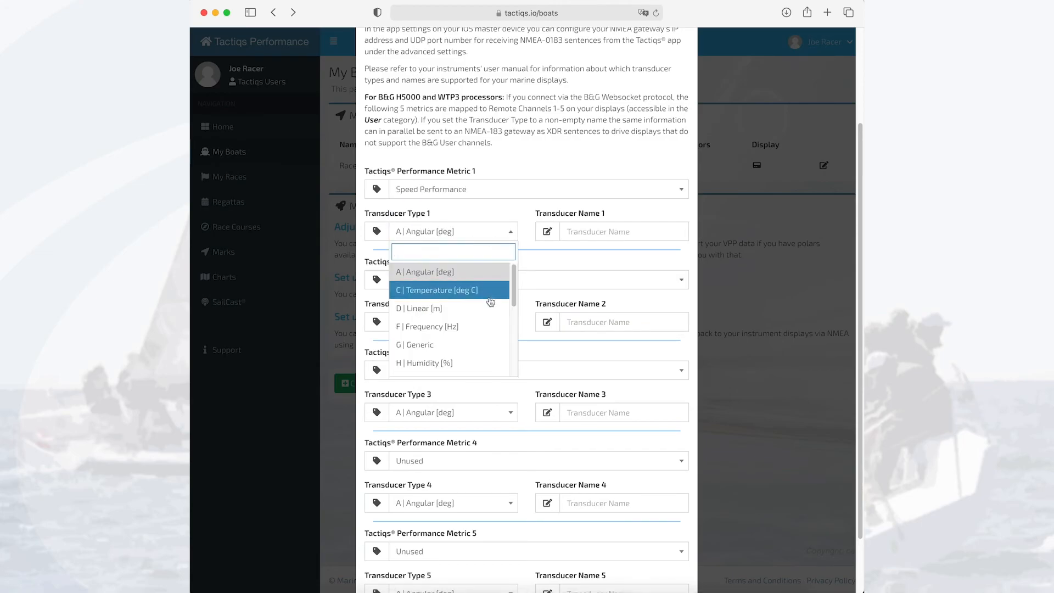
{"action": "left_click", "coordinate": [458, 362]}
{"action": "left_click", "coordinate": [595, 231]}
{"action": "type", "text": "SPERF"}
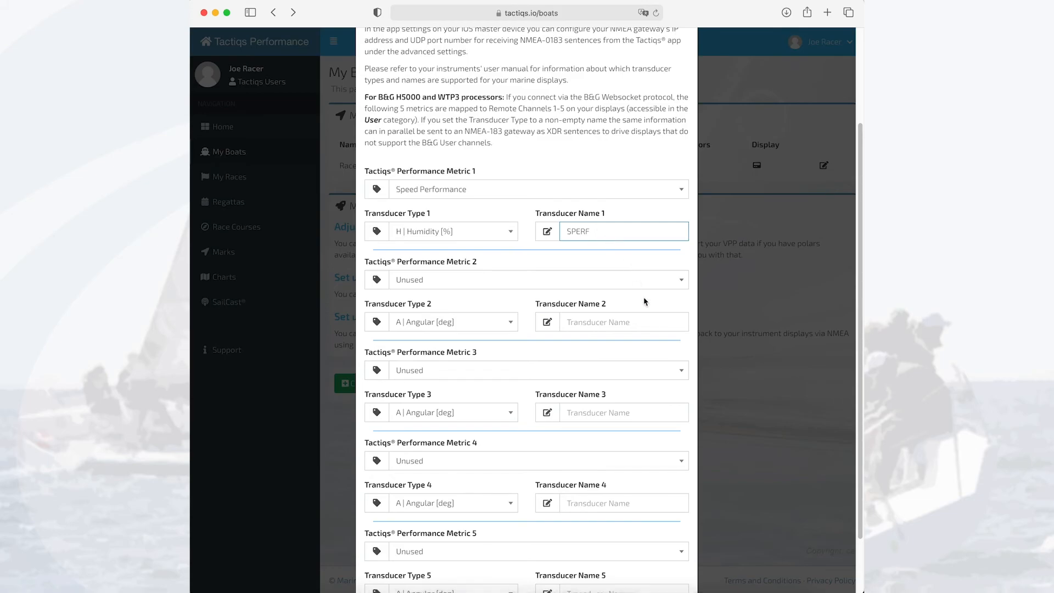
{"action": "scroll", "coordinate": [653, 413], "scroll_direction": "down", "scroll_amount": 3}
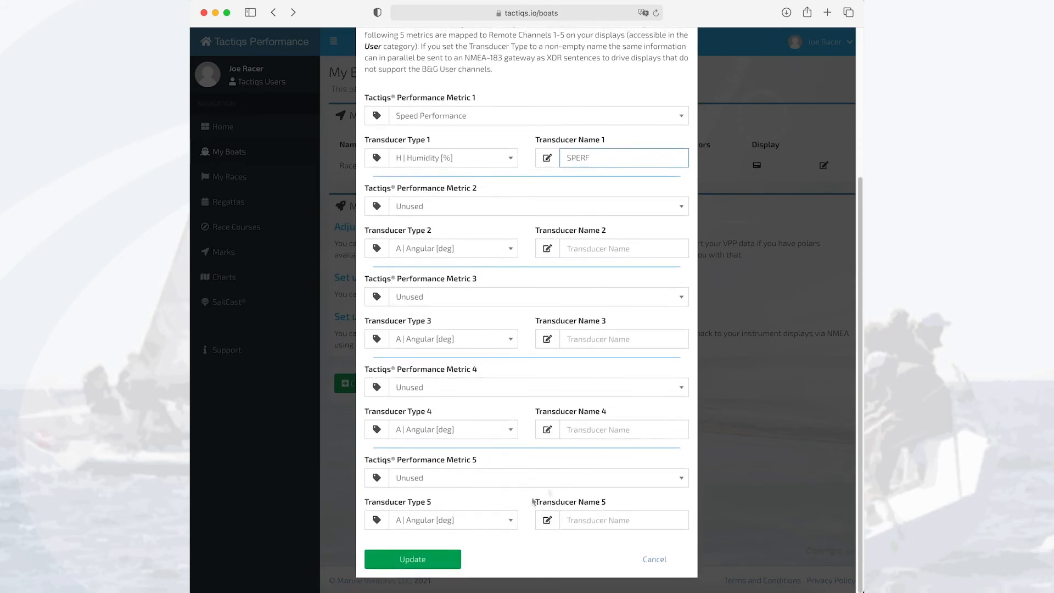
{"action": "left_click", "coordinate": [454, 555]}
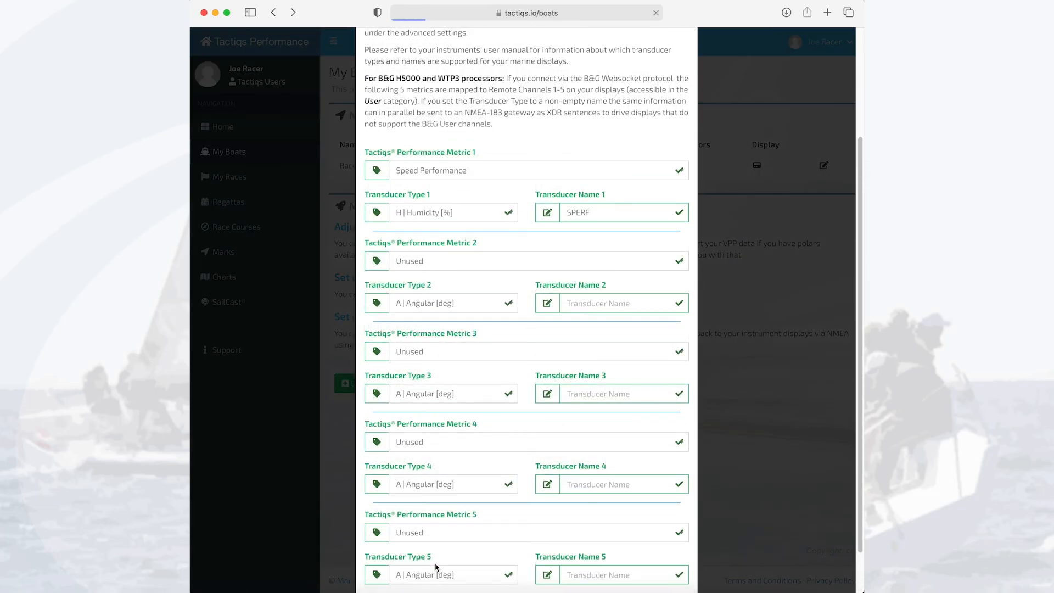